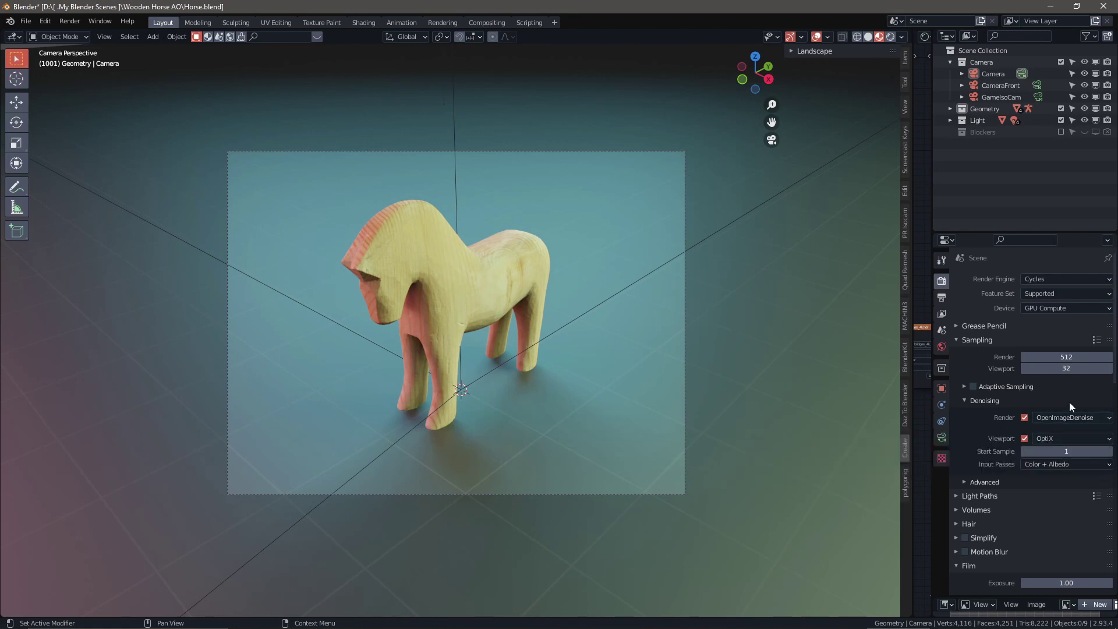
# Enable the Ambient Occlusion pass among the view layer's light passes.
pyautogui.scroll(-5, 990, 498)
pyautogui.scroll(-15, 990, 495)
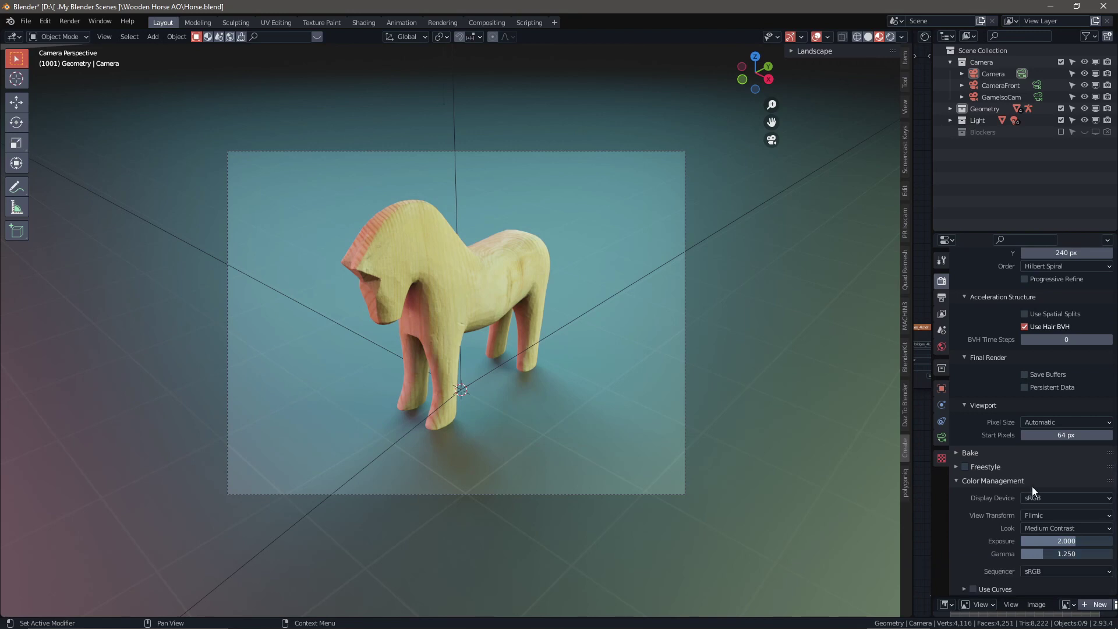
pyautogui.click(941, 298)
pyautogui.click(943, 315)
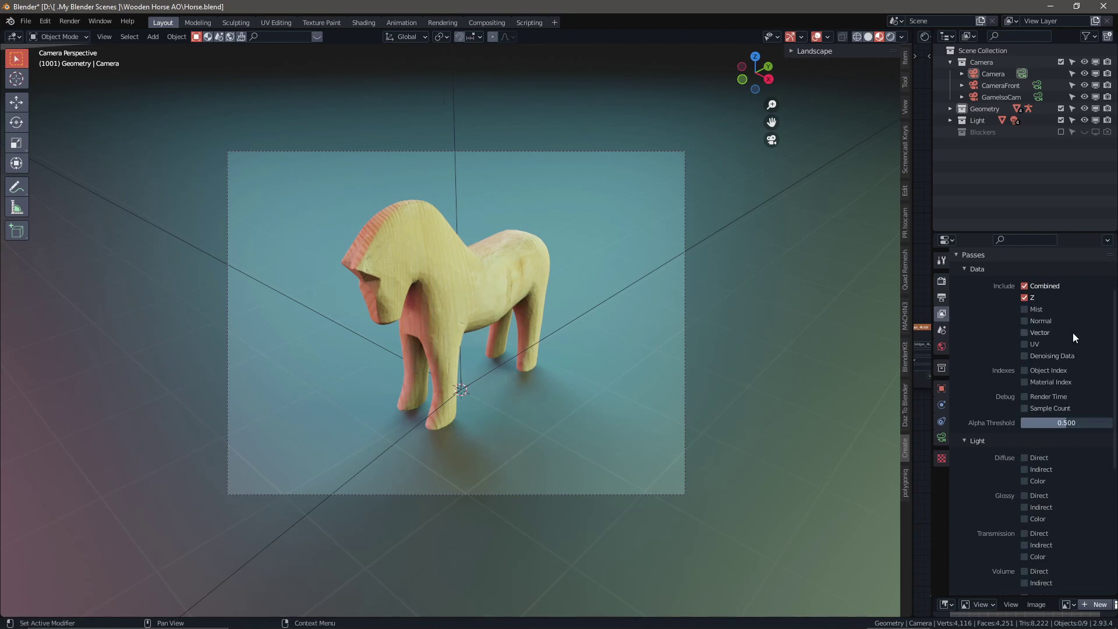
pyautogui.scroll(-7, 1074, 377)
pyautogui.click(1051, 468)
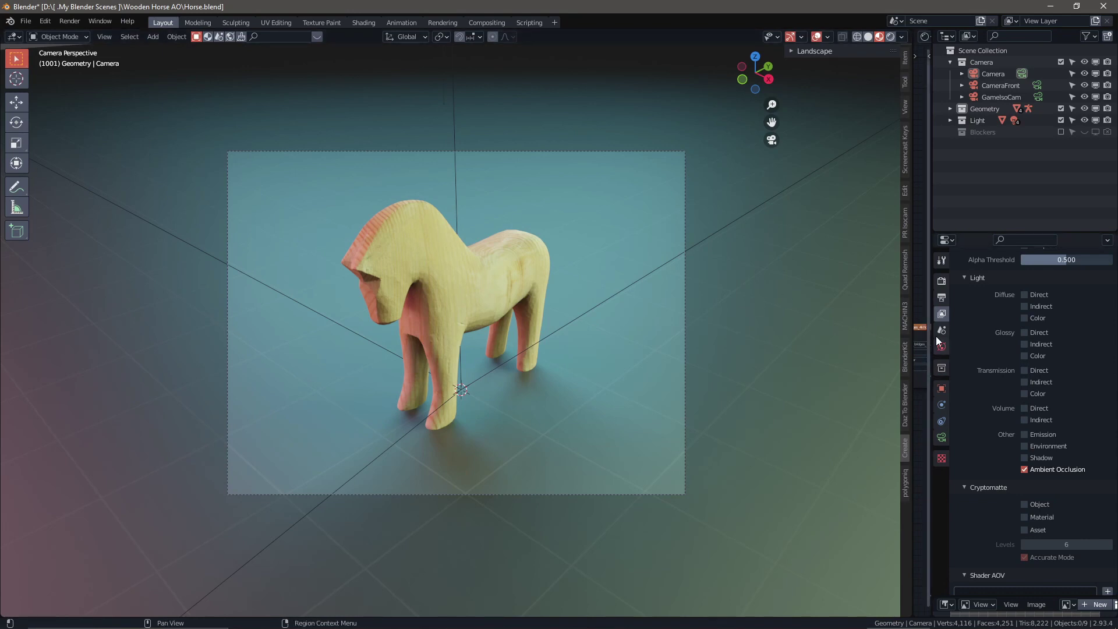
# Return to the scene's render settings, render the horse image with Cycles, and close the finished render.
pyautogui.click(941, 280)
pyautogui.scroll(10, 992, 336)
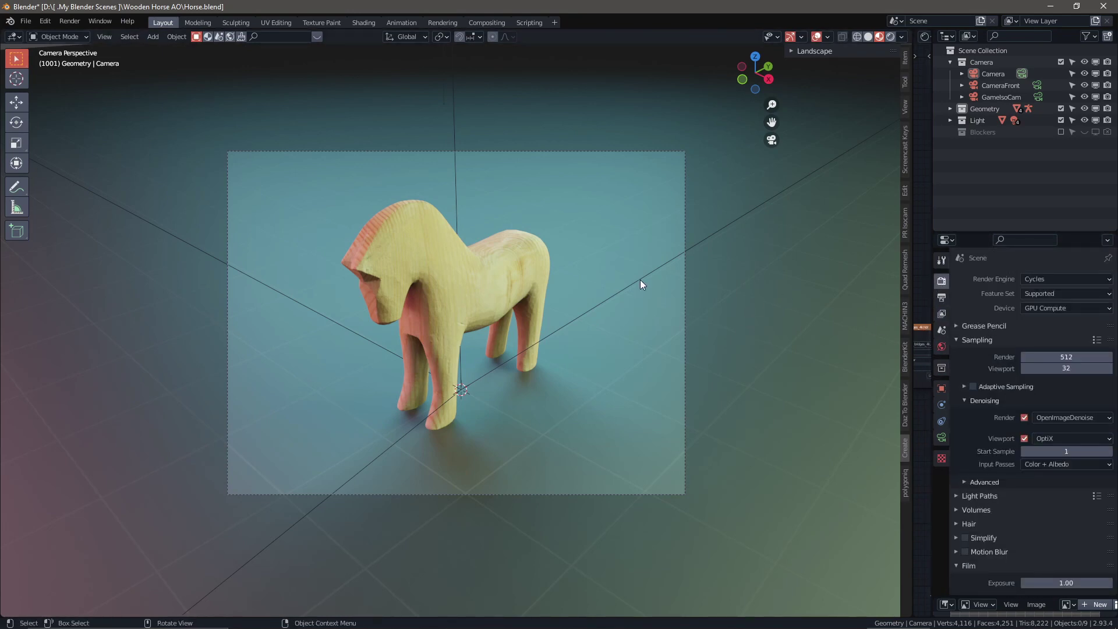
pyautogui.press('F12')
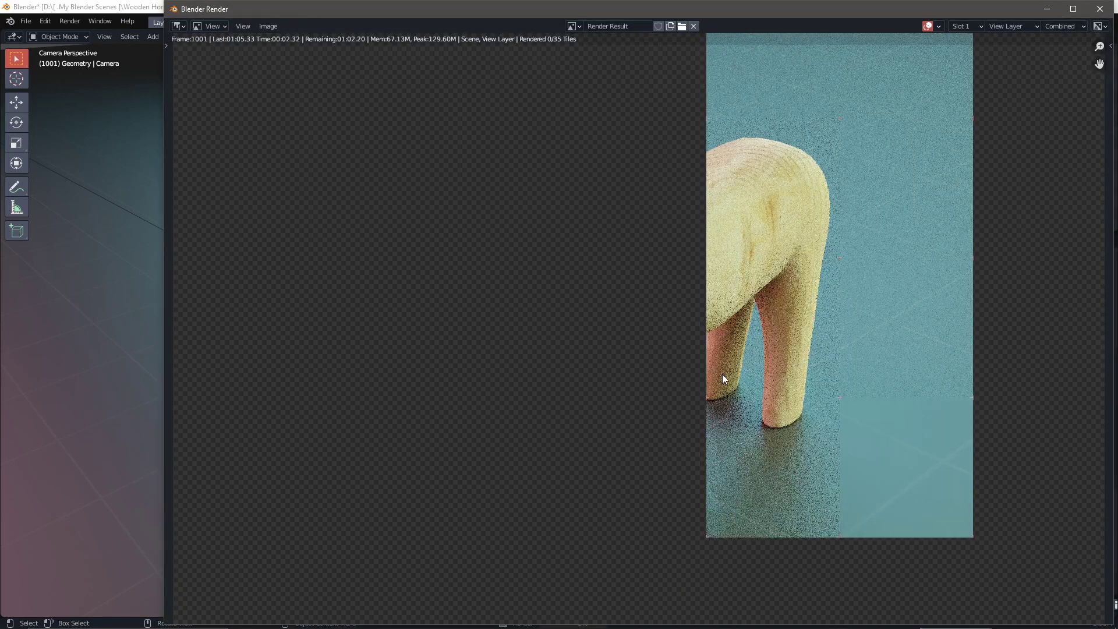
pyautogui.scroll(-2, 722, 374)
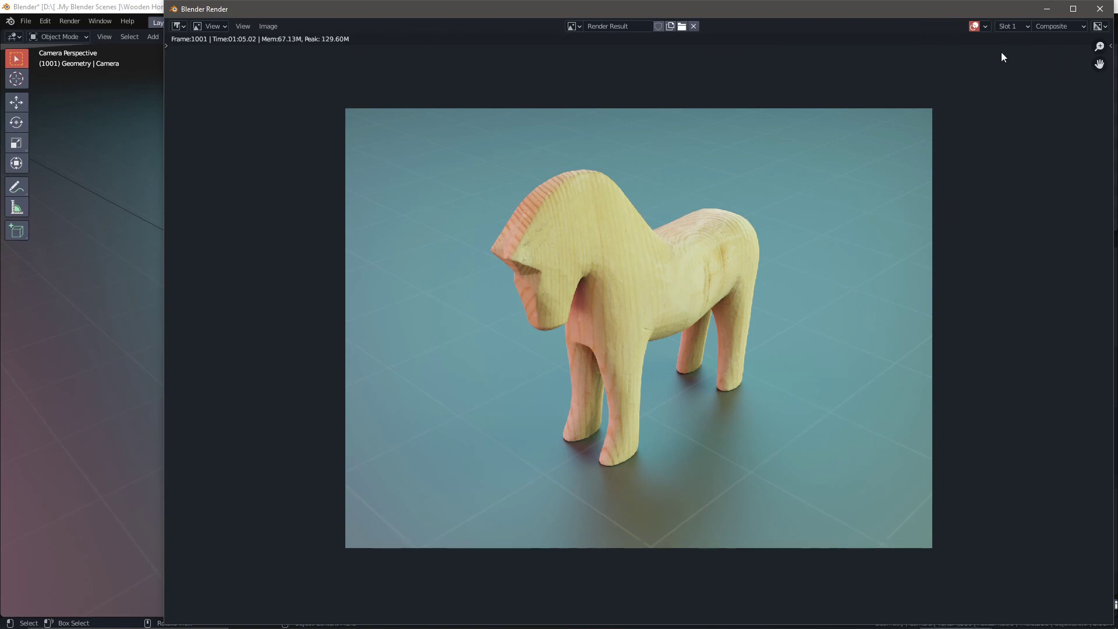
pyautogui.click(1097, 13)
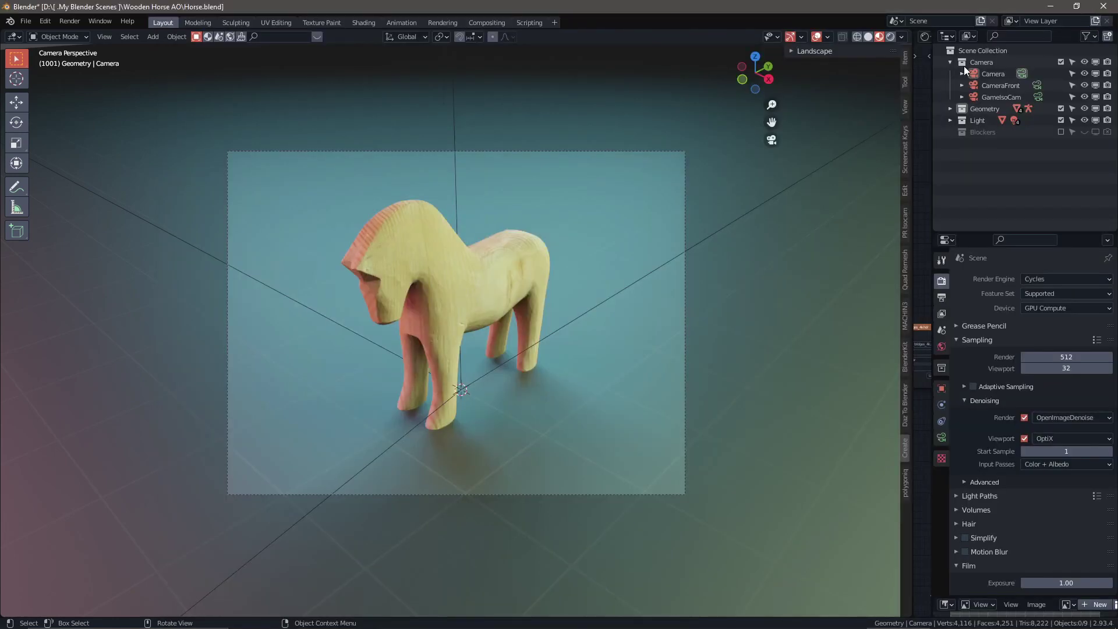
# In the Compositing workspace, align the Render Layers node with Composite and cut its links to the Composite and Viewer nodes.
pyautogui.click(497, 22)
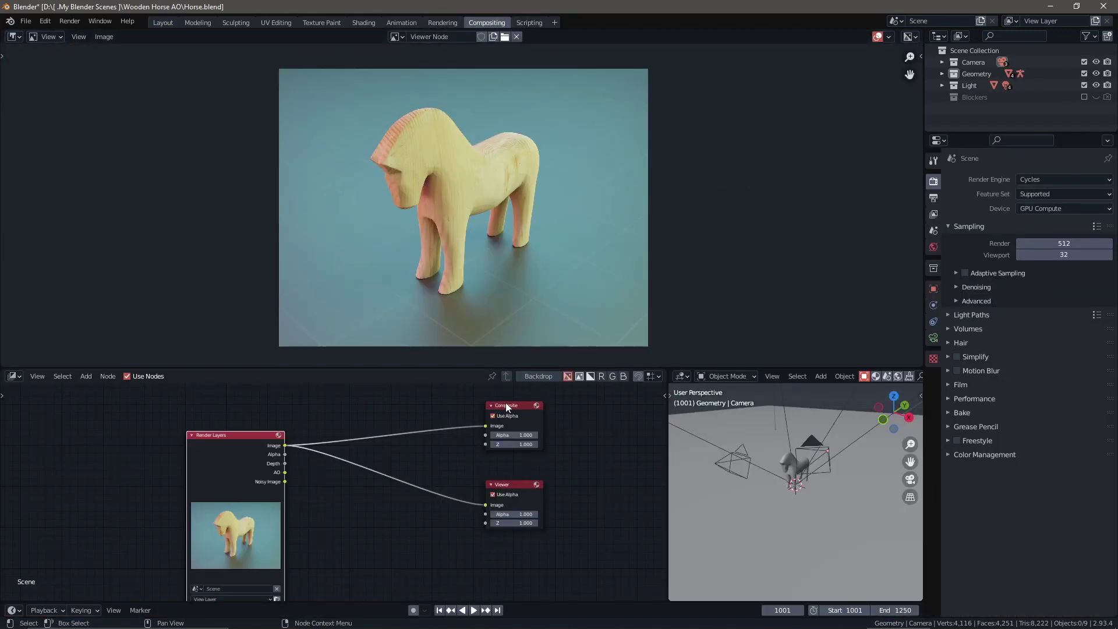
pyautogui.moveTo(255, 438); pyautogui.dragTo(253, 418)
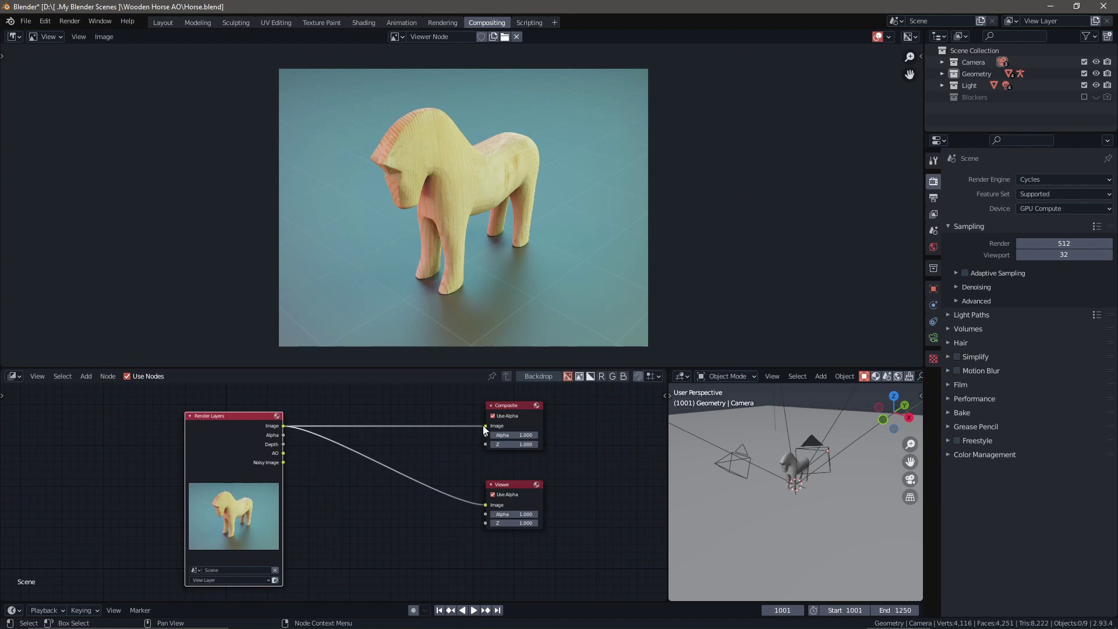
pyautogui.moveTo(483, 426); pyautogui.dragTo(456, 480)
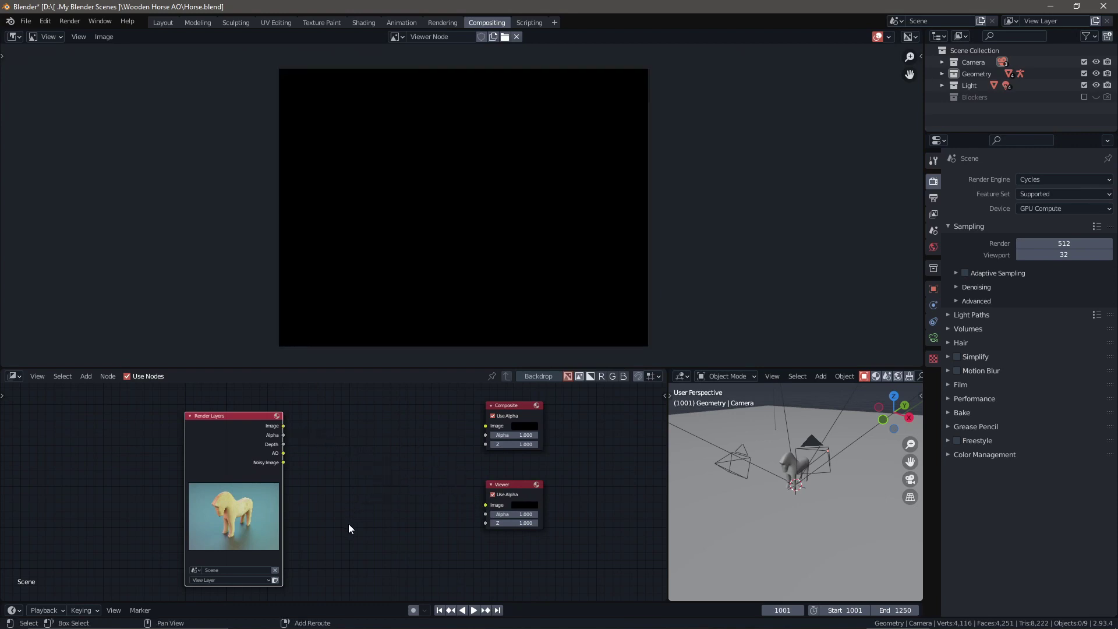
# Add a Mix node between the Render Layers node and the output nodes.
pyautogui.hotkey('shift', 'a')
pyautogui.click(342, 497)
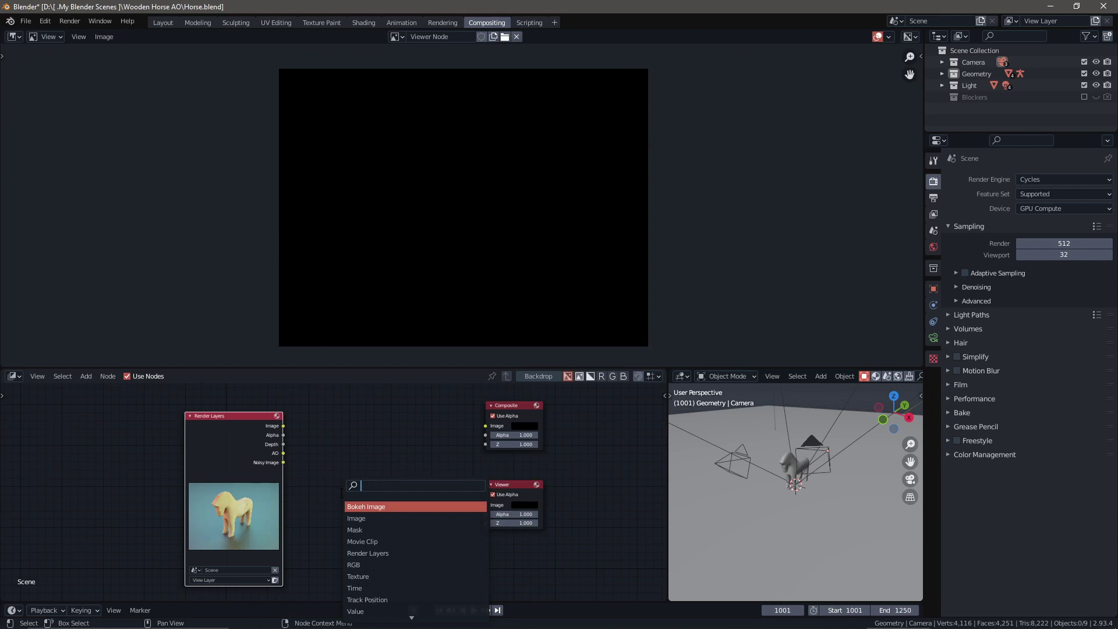
pyautogui.write('mix')
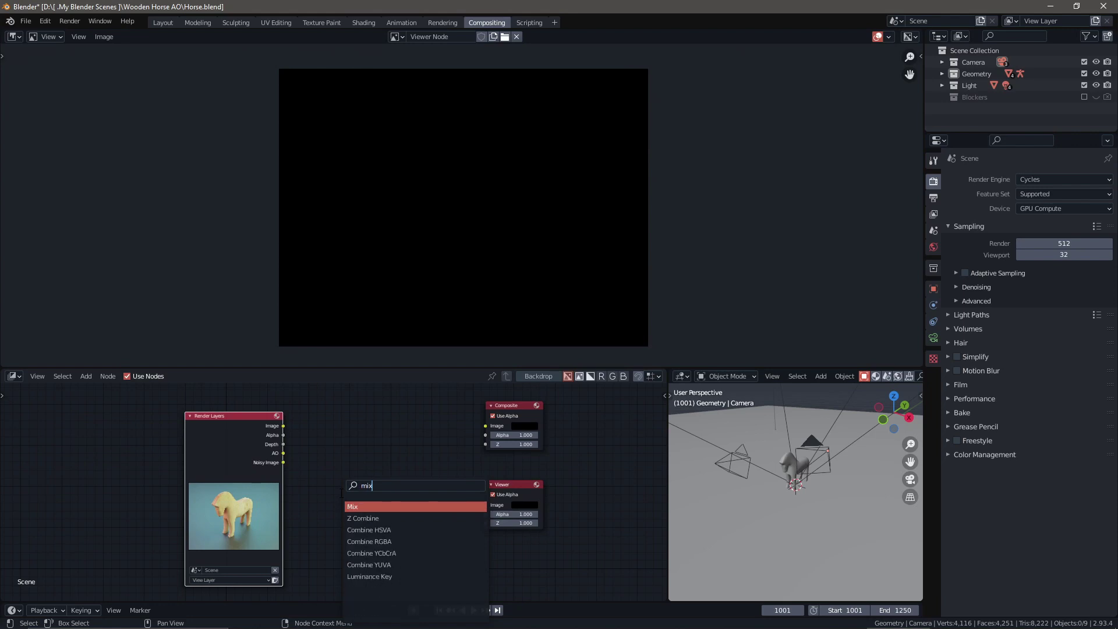
pyautogui.press('Return')
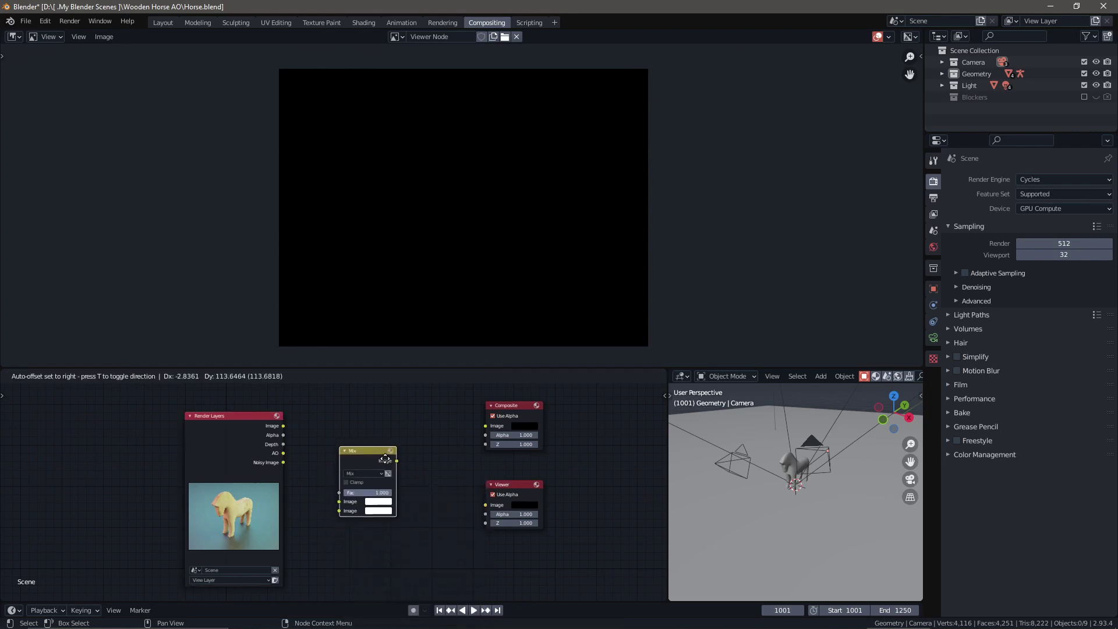
pyautogui.click(363, 552)
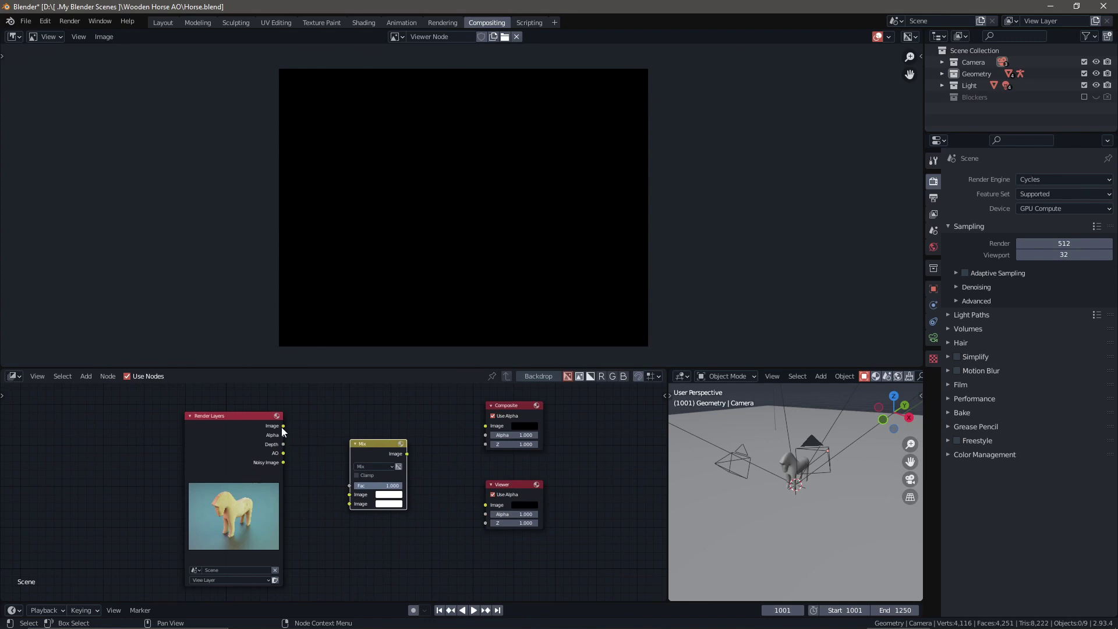
# Connect the Render Layers Image output to the Mix node's first image input and AO to its second.
pyautogui.moveTo(283, 426); pyautogui.dragTo(294, 433)
pyautogui.moveTo(340, 487); pyautogui.dragTo(352, 497)
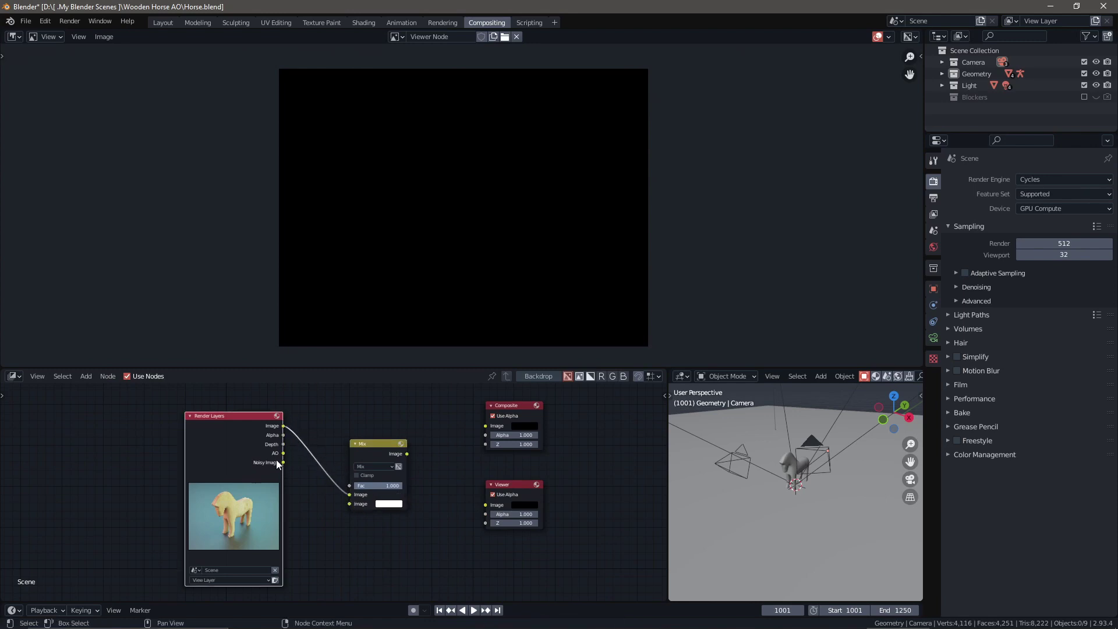
pyautogui.moveTo(283, 453); pyautogui.dragTo(295, 463)
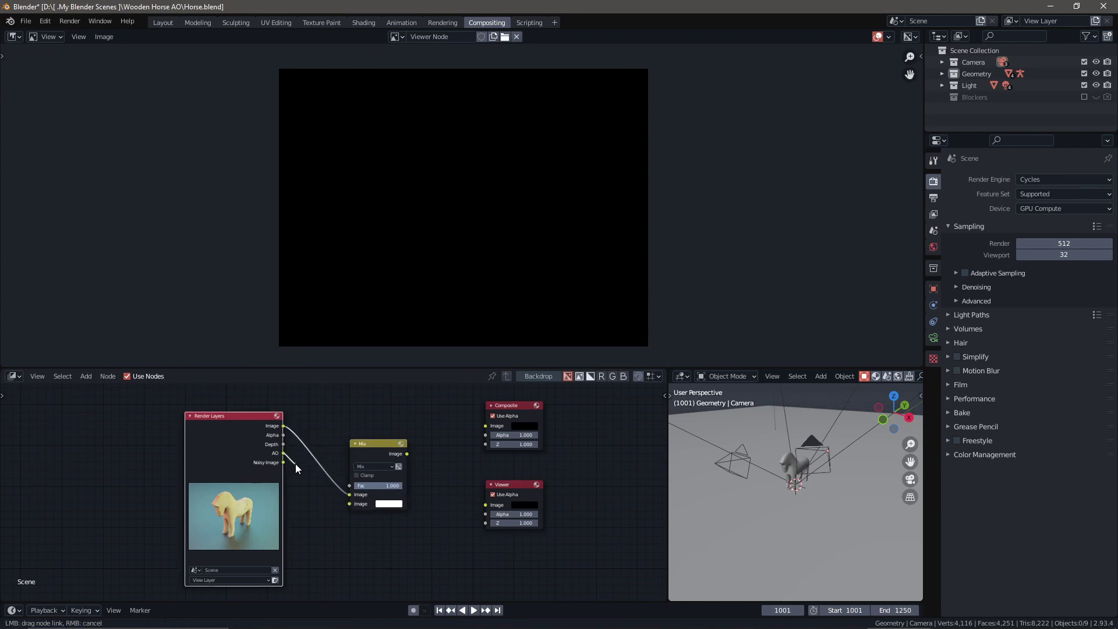
pyautogui.moveTo(346, 505); pyautogui.dragTo(353, 505)
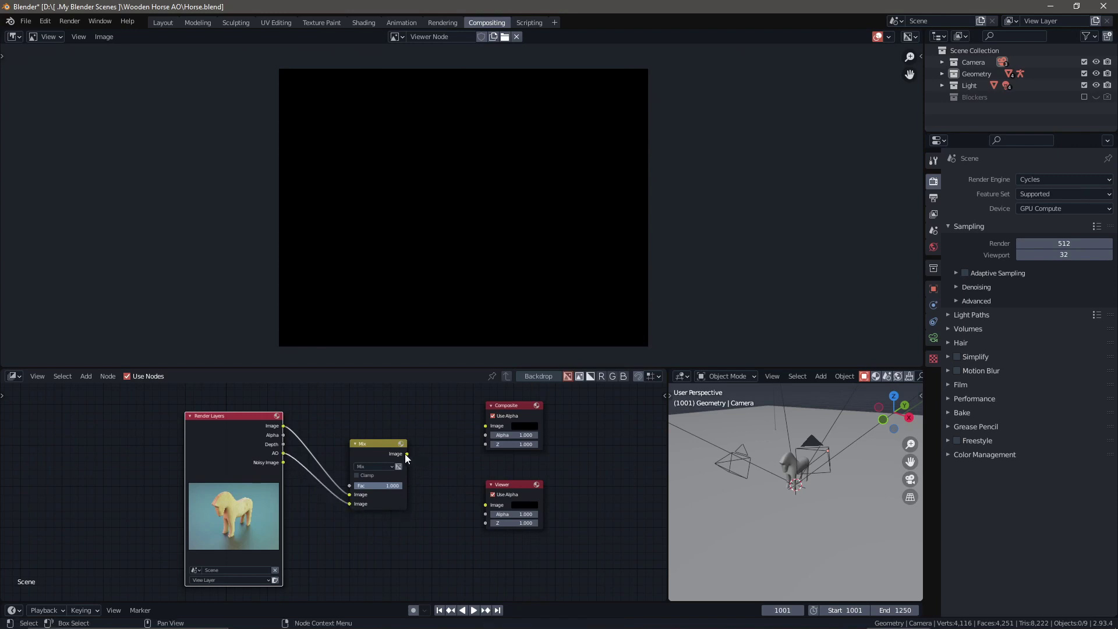
# Connect the Mix node's output to the Image inputs of both the Composite and Viewer nodes.
pyautogui.moveTo(406, 454); pyautogui.dragTo(414, 452)
pyautogui.moveTo(478, 434); pyautogui.dragTo(481, 430)
pyautogui.moveTo(408, 453); pyautogui.dragTo(489, 503)
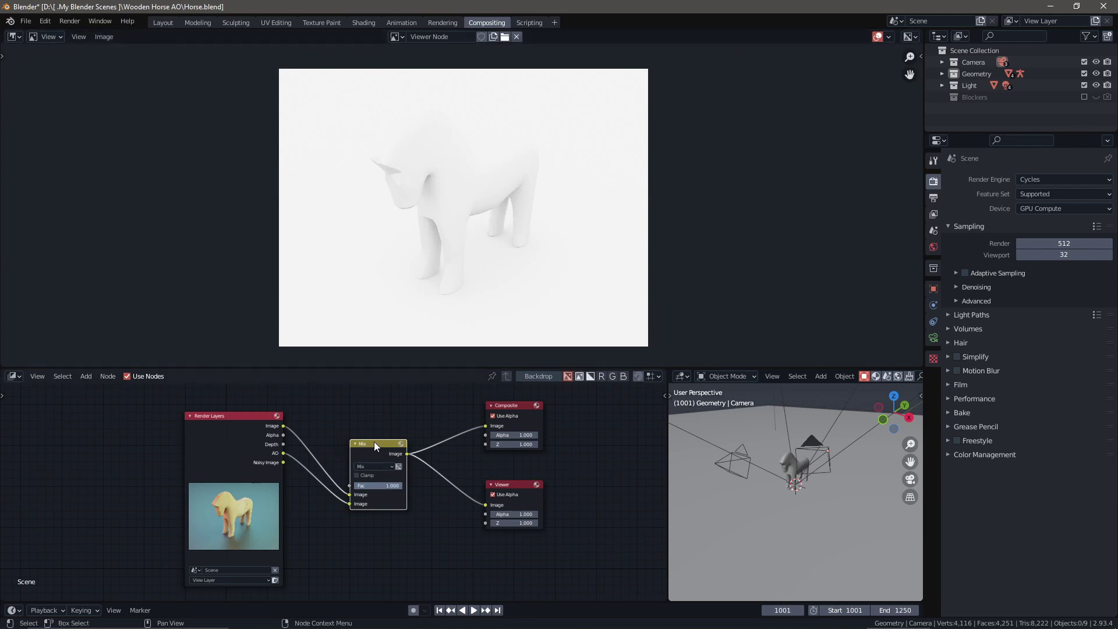
# Move the Mix node slightly higher and set its blend mode to Multiply.
pyautogui.moveTo(374, 441); pyautogui.dragTo(375, 427)
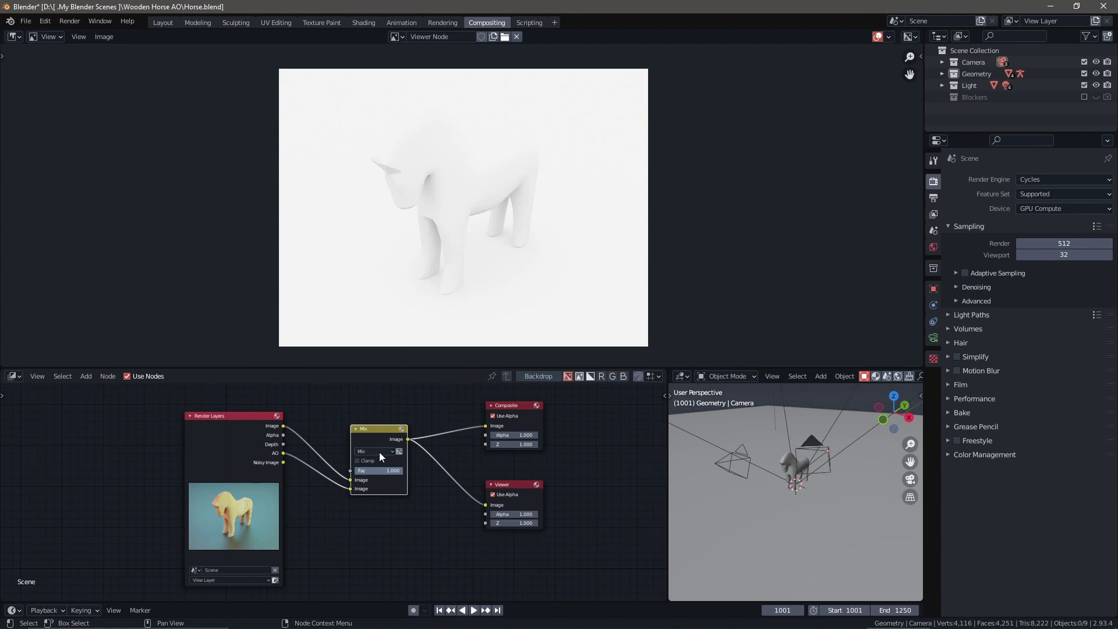
pyautogui.click(379, 452)
pyautogui.click(376, 418)
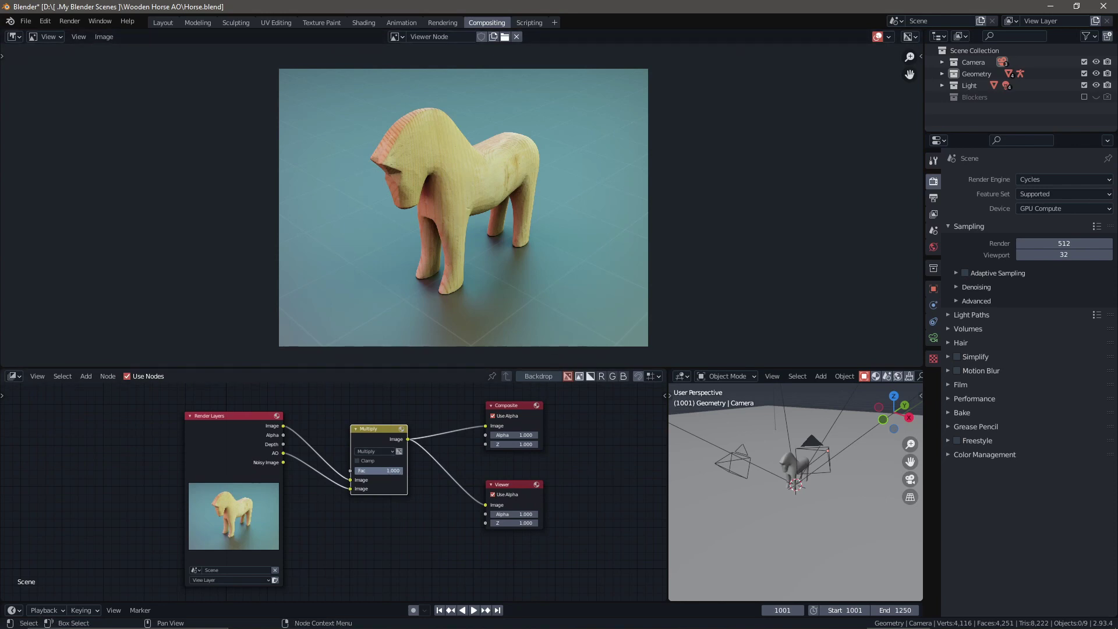
# Vary the Multiply node's factor down to 0 and back to 1 to compare the ambient occlusion effect.
pyautogui.click(378, 470)
pyautogui.write('0.717')
pyautogui.press('Return')
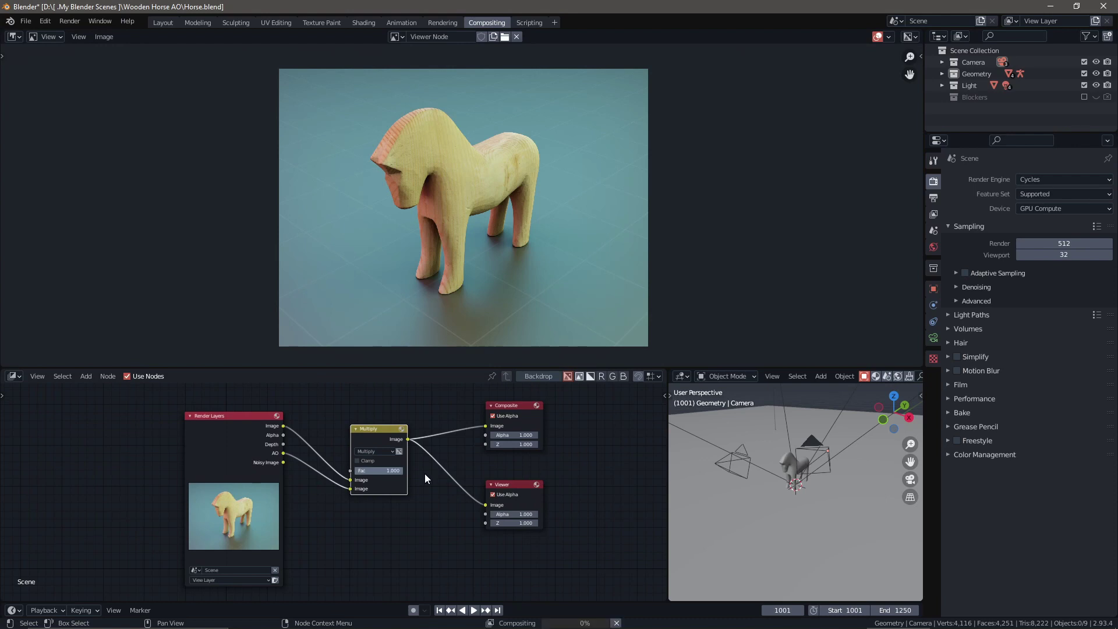
pyautogui.moveTo(379, 470); pyautogui.dragTo(354, 471)
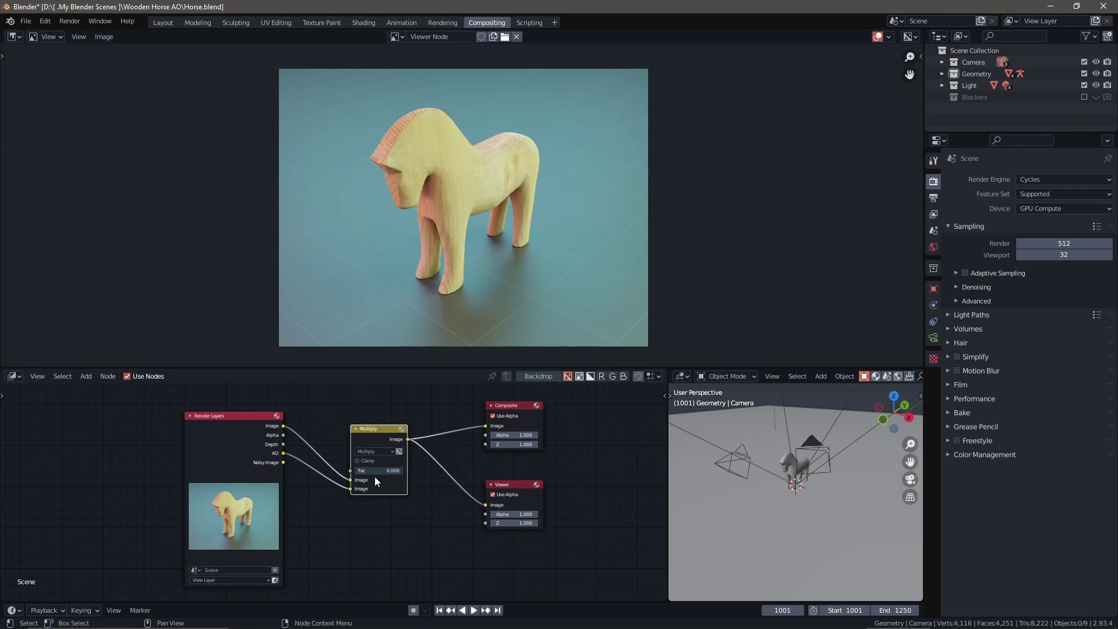
pyautogui.moveTo(356, 470); pyautogui.dragTo(405, 470)
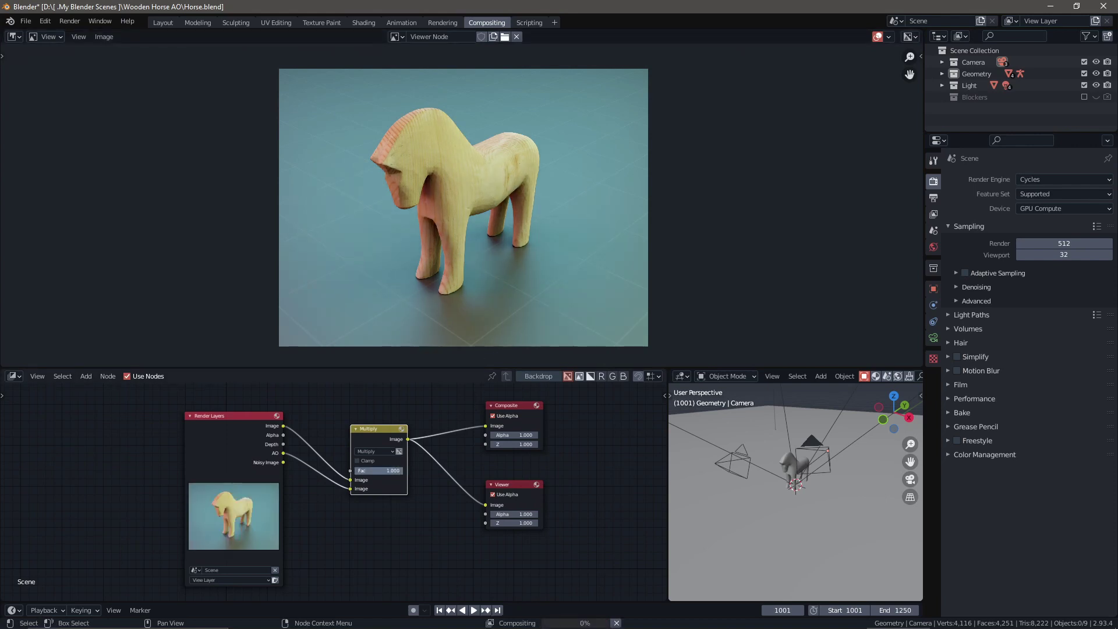